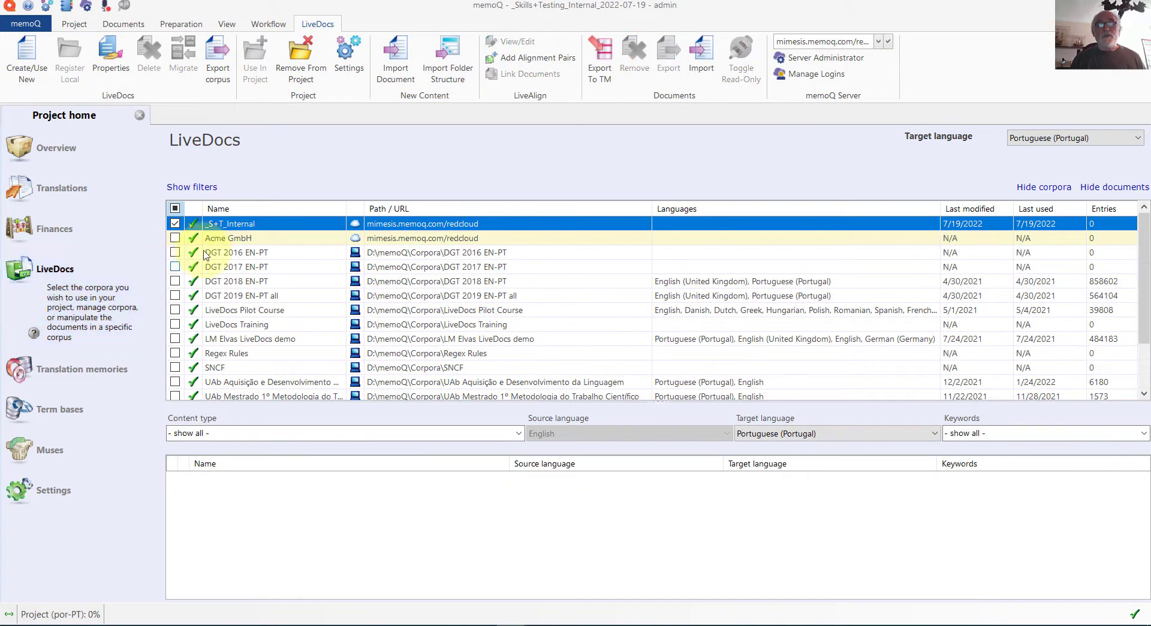
Step: Start adding alignment pairs to the _S+T_Internal corpus with Alinhamento_RGPD_EN.docx from the texts EN folder as source document
click(294, 229)
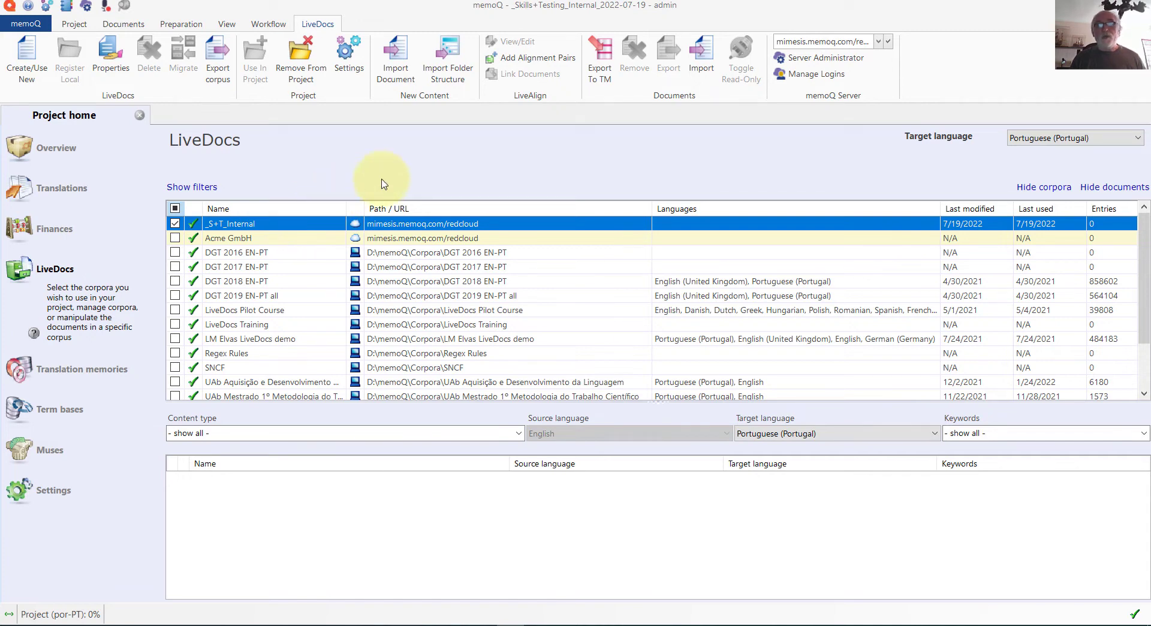
click(525, 60)
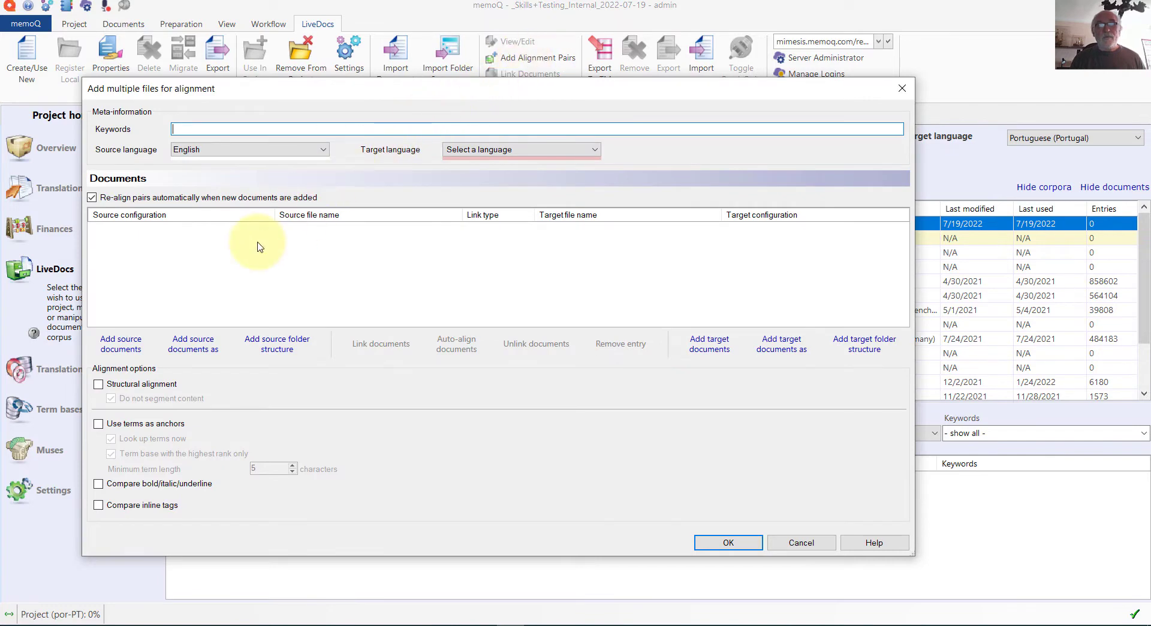
click(117, 342)
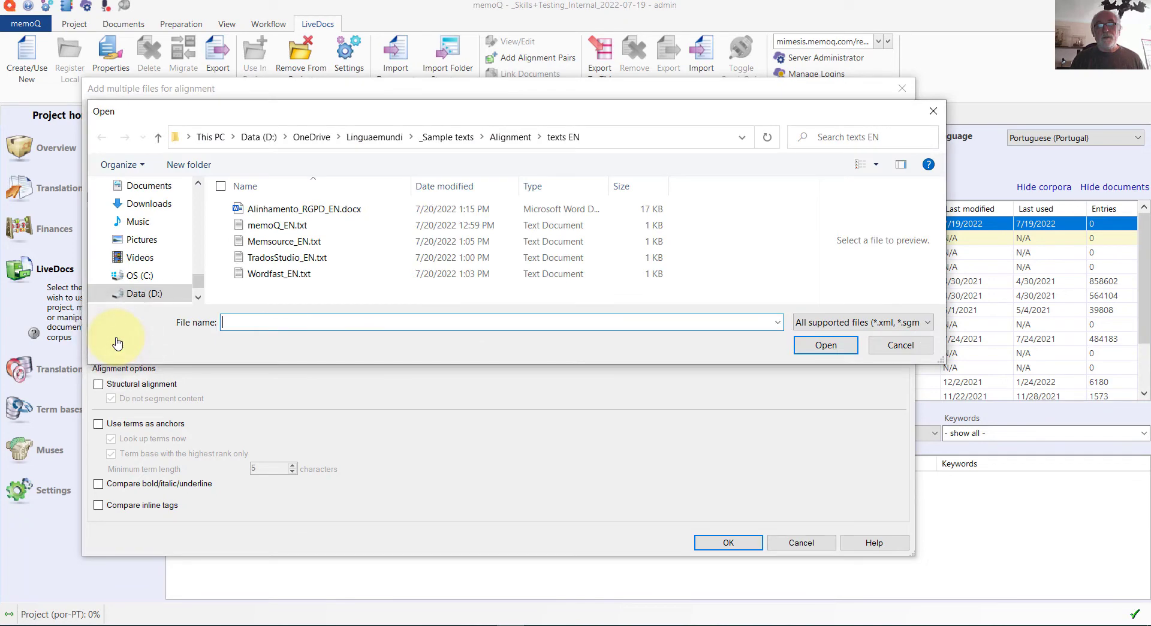
click(278, 215)
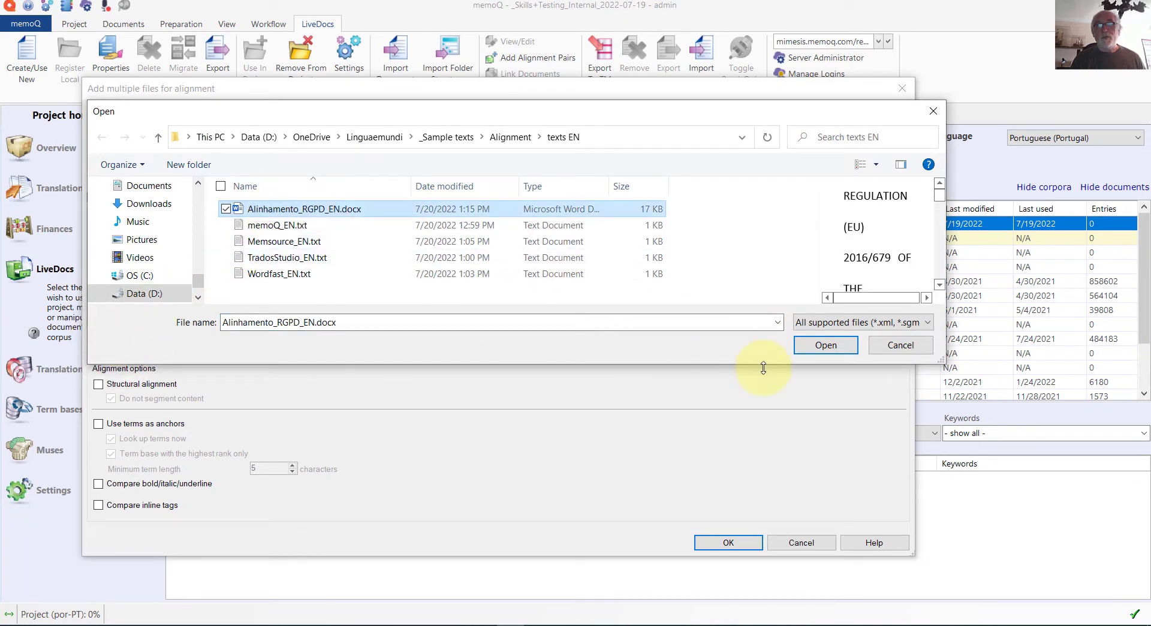
click(825, 345)
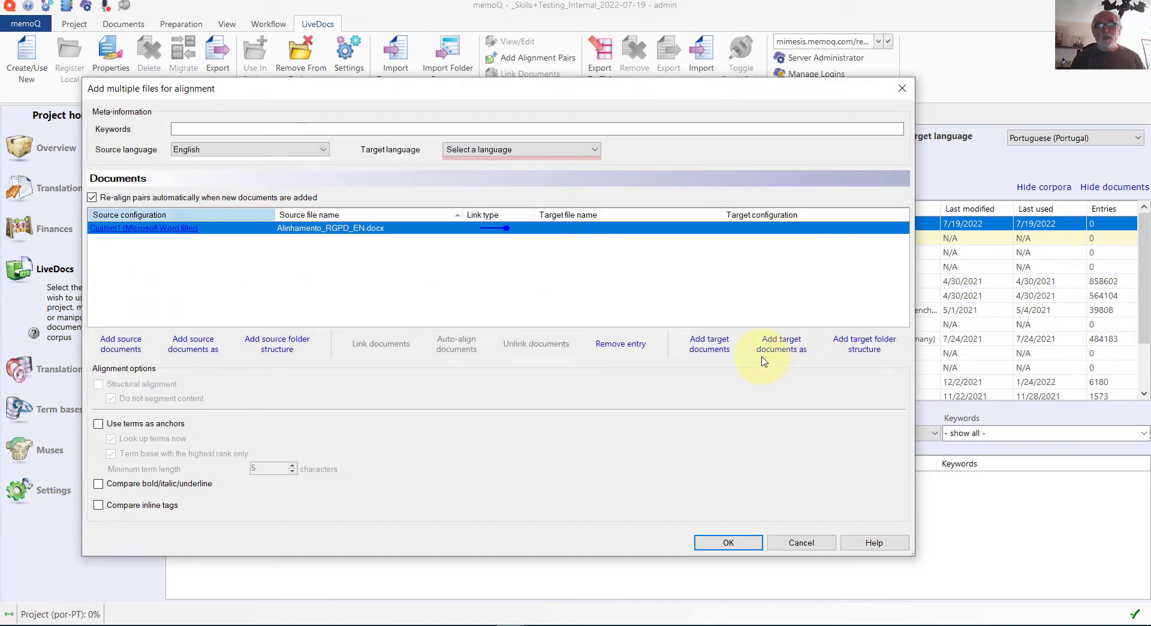
Step: Add Alinhamento_RGPD_PT.docx from the Alignment\texts PT folder as the target document
click(711, 345)
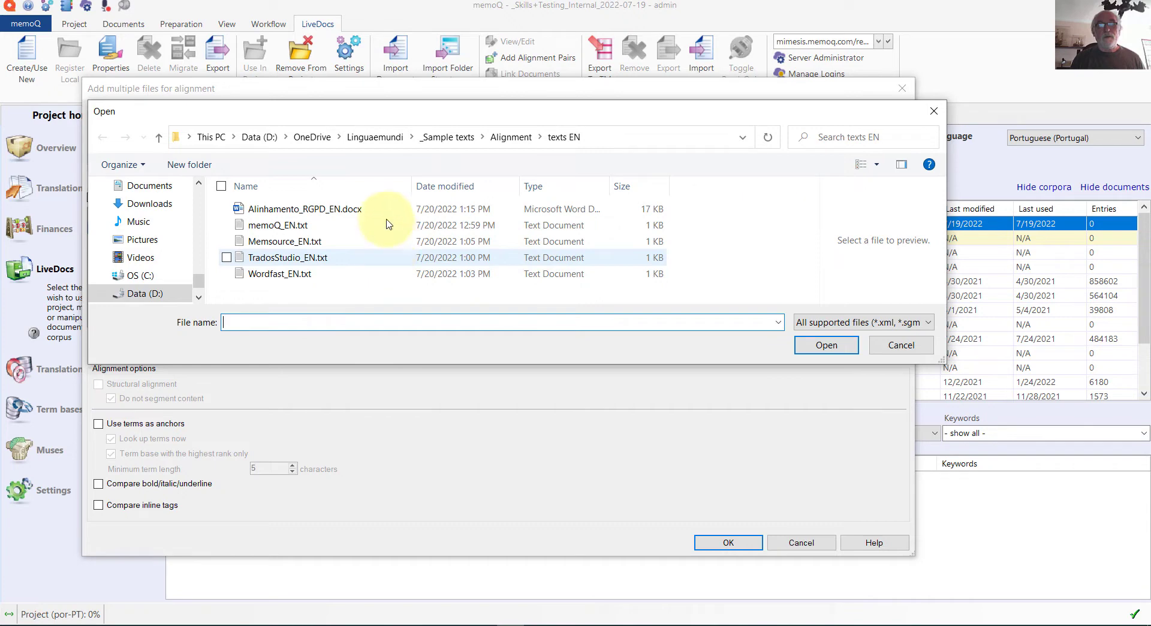
click(507, 137)
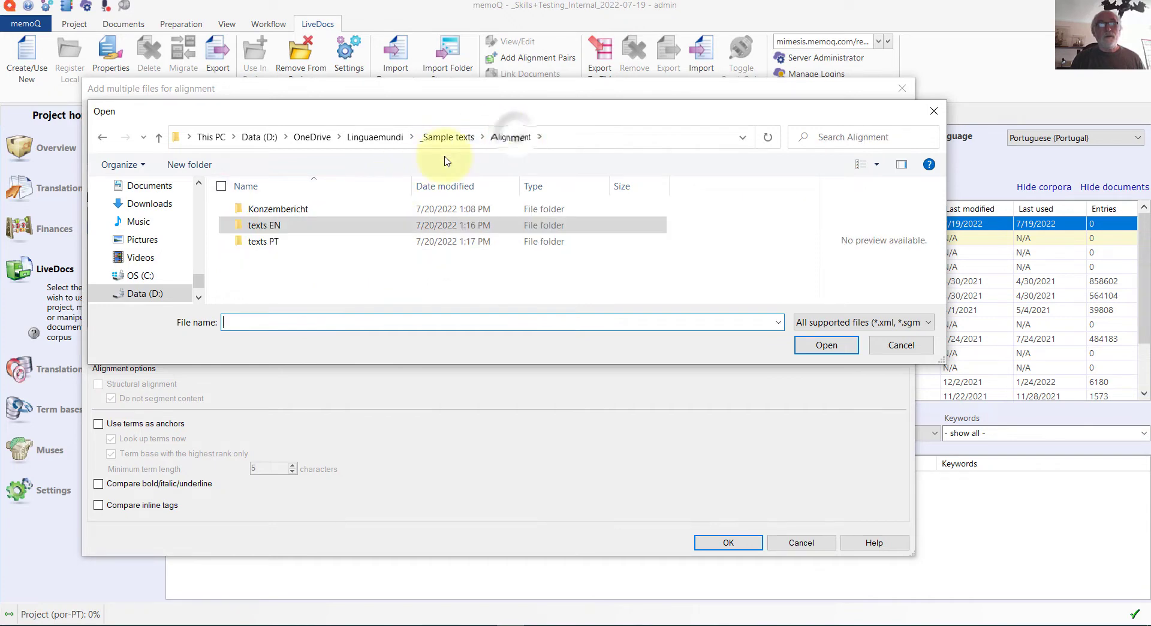
double_click(281, 241)
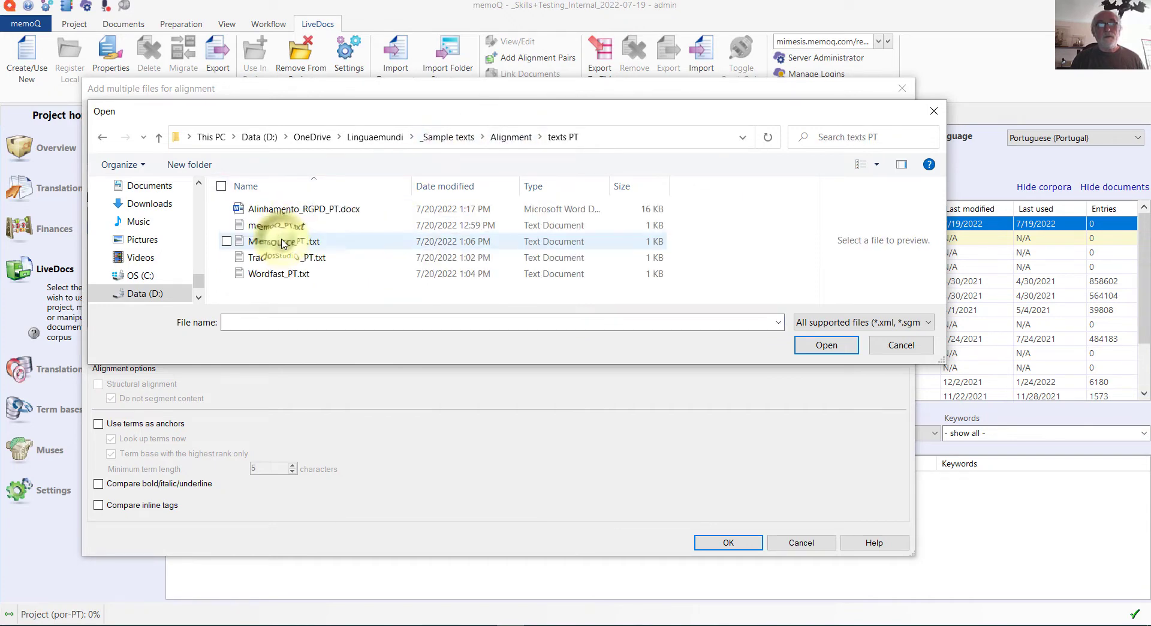
click(292, 211)
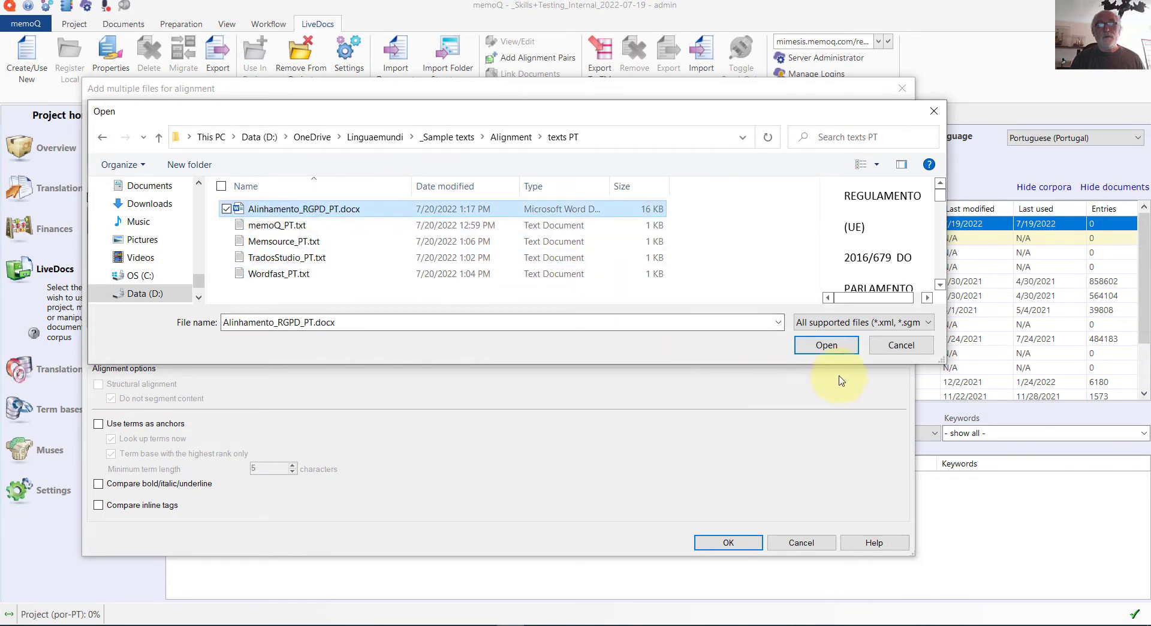
click(825, 346)
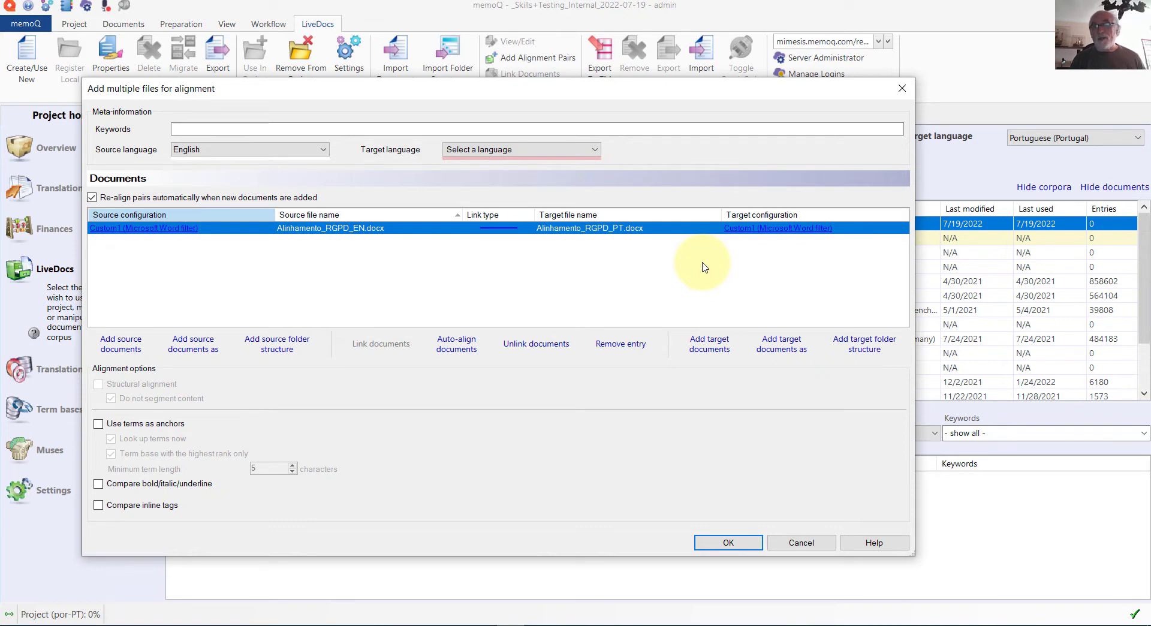
Step: Set the alignment's target language to Portuguese (Portugal) and import the document pair into the corpus
click(599, 155)
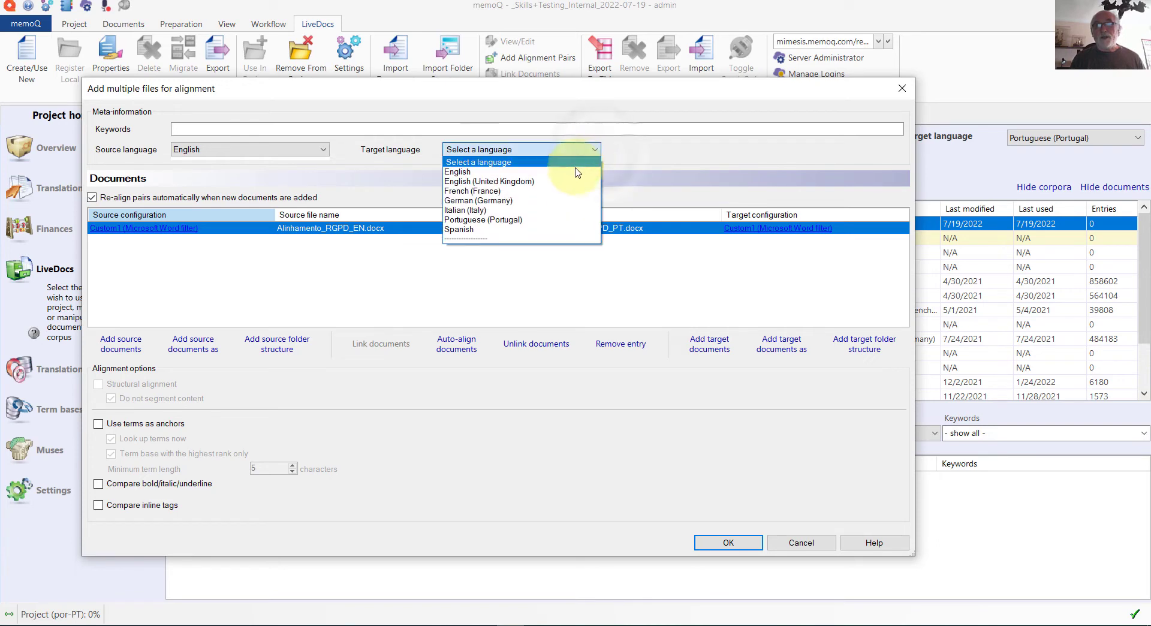
click(541, 220)
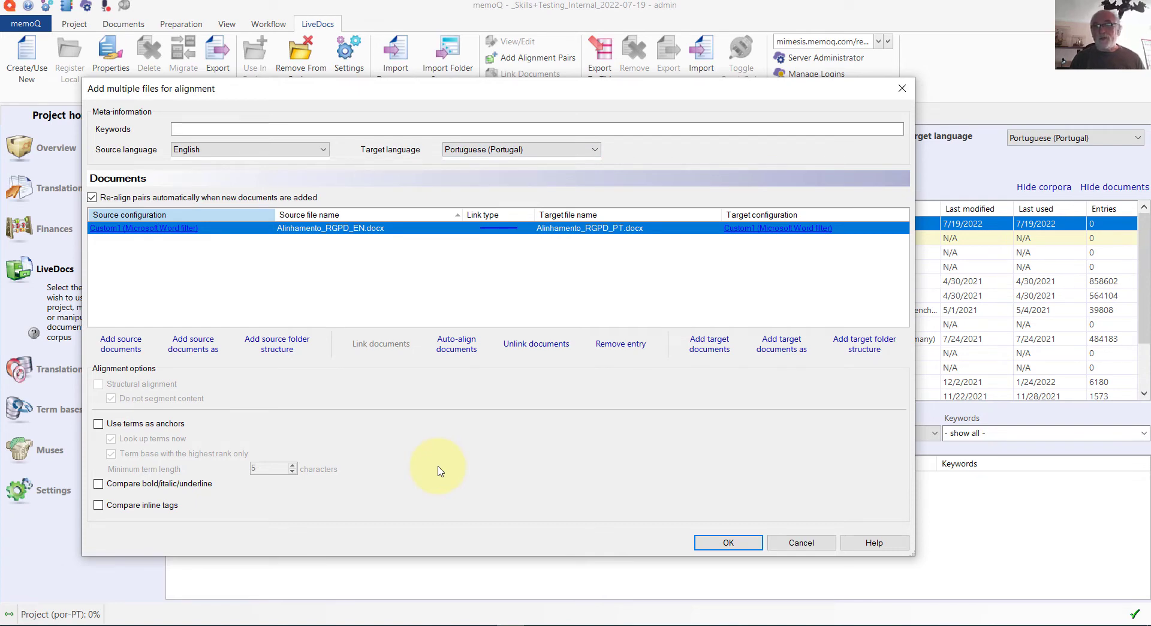
click(728, 543)
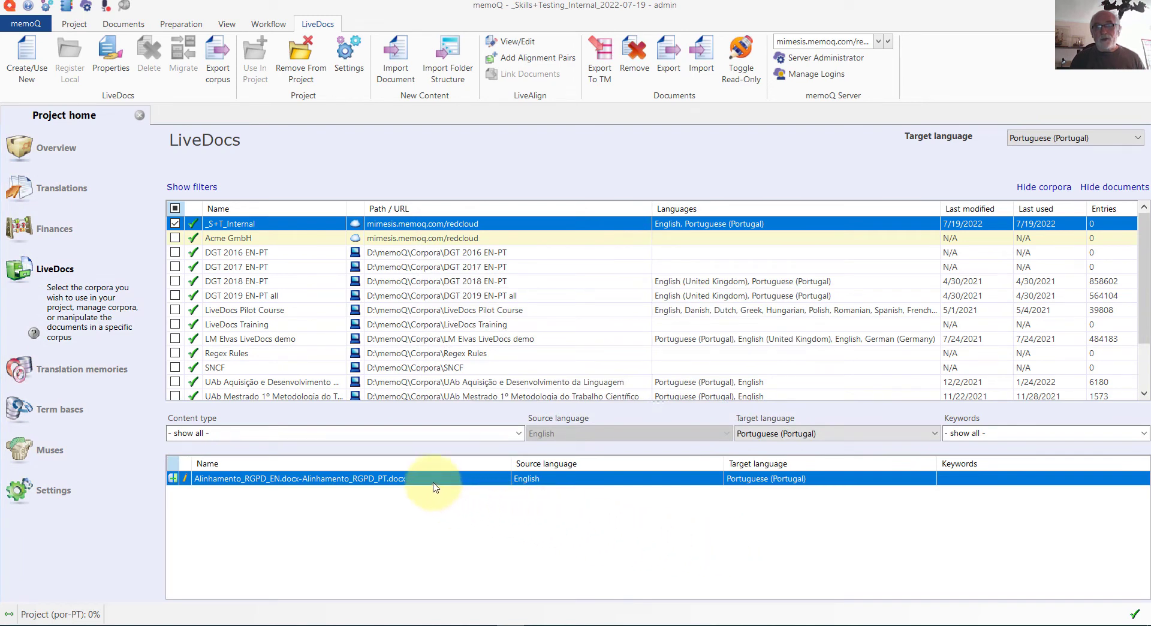
Step: Open the Alinhamento_RGPD alignment pair and examine how the English and Portuguese segments are linked throughout, including segment 21
click(395, 478)
double_click(396, 479)
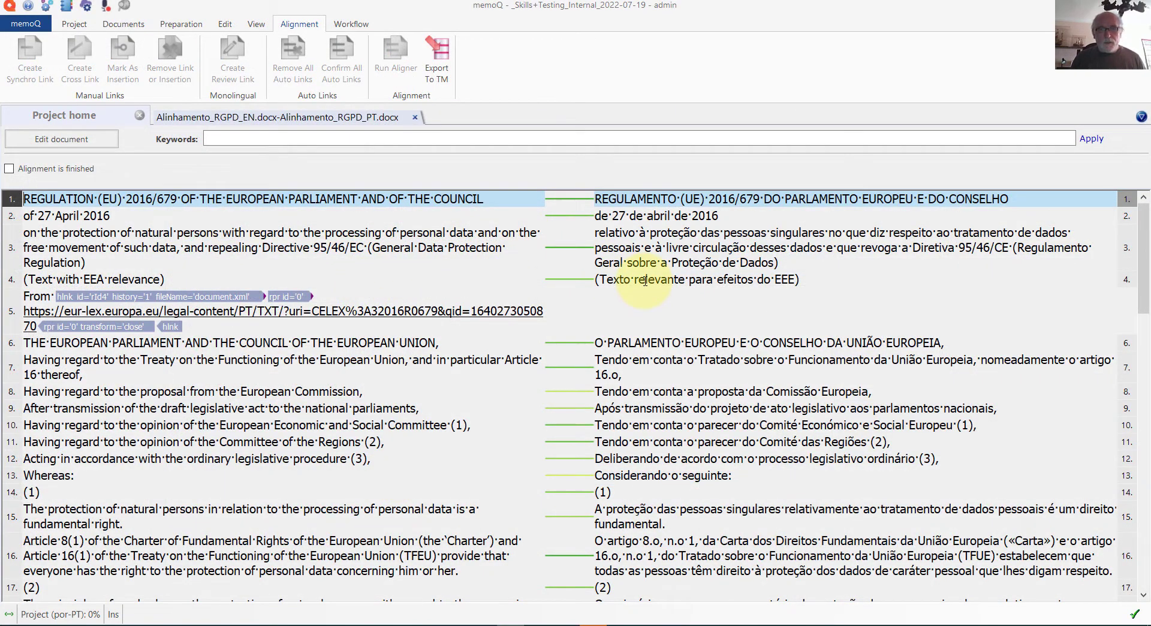
click(1146, 580)
click(1146, 580)
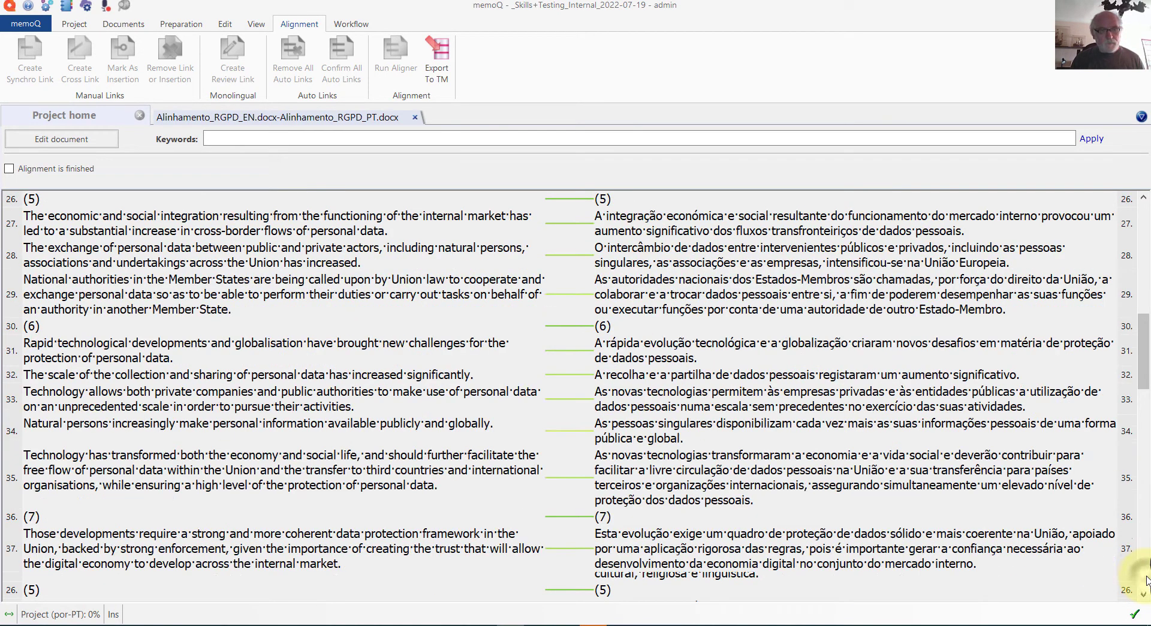
click(1146, 580)
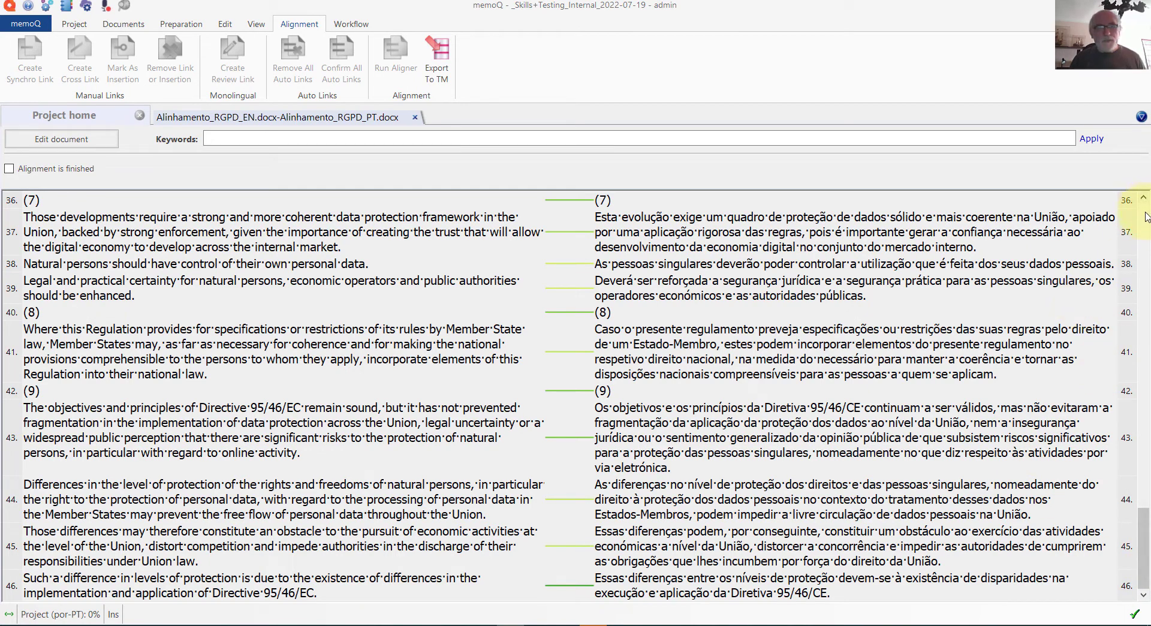
scroll(1146, 211, up, 10)
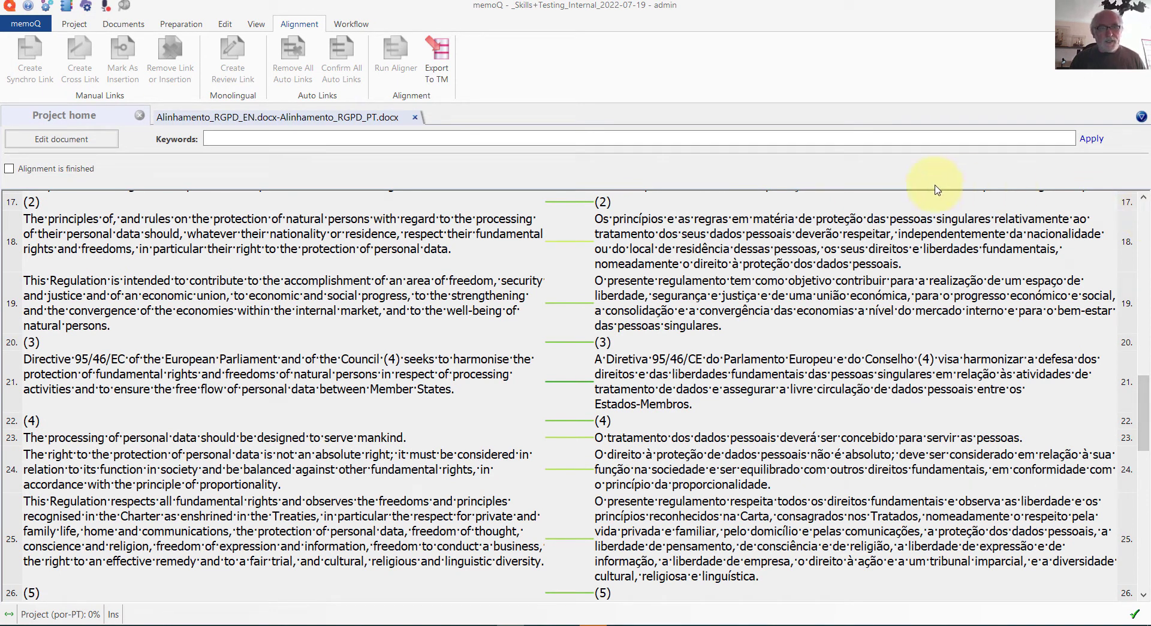
click(689, 378)
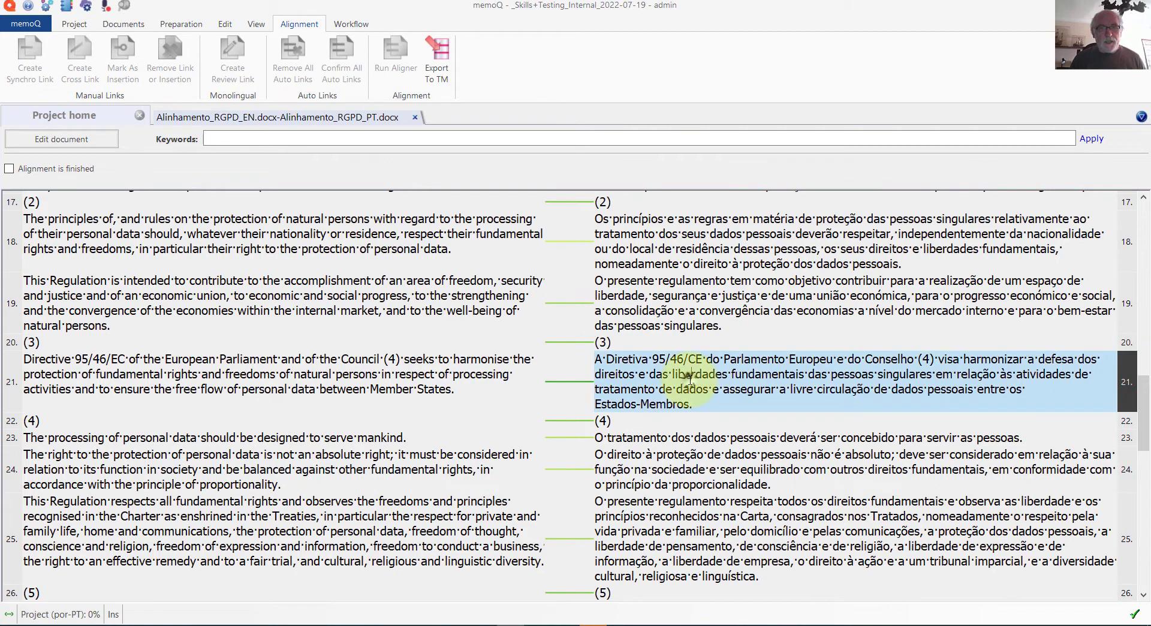
click(367, 386)
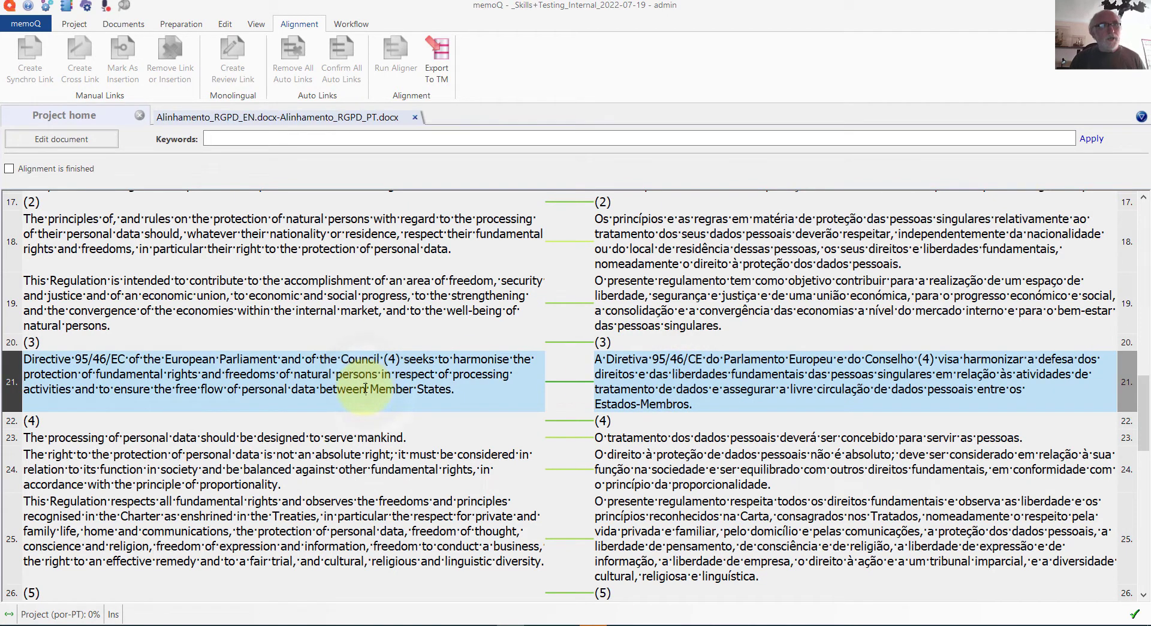
Step: Mark the alignment as finished, closing its document, and go to the project's Translations page
click(10, 169)
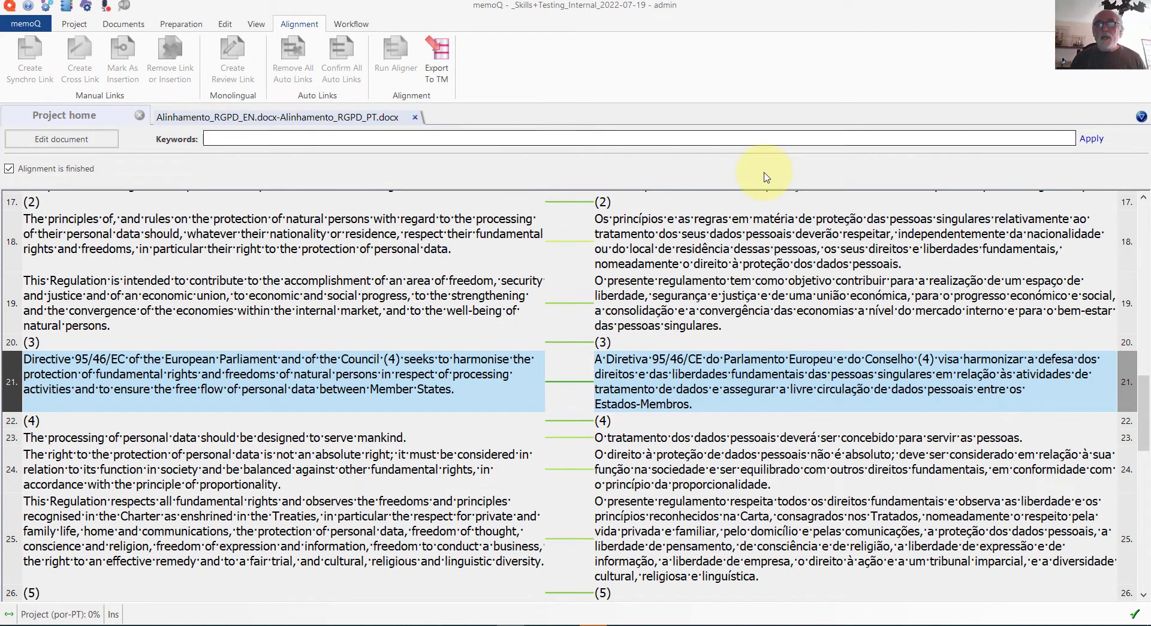
click(415, 117)
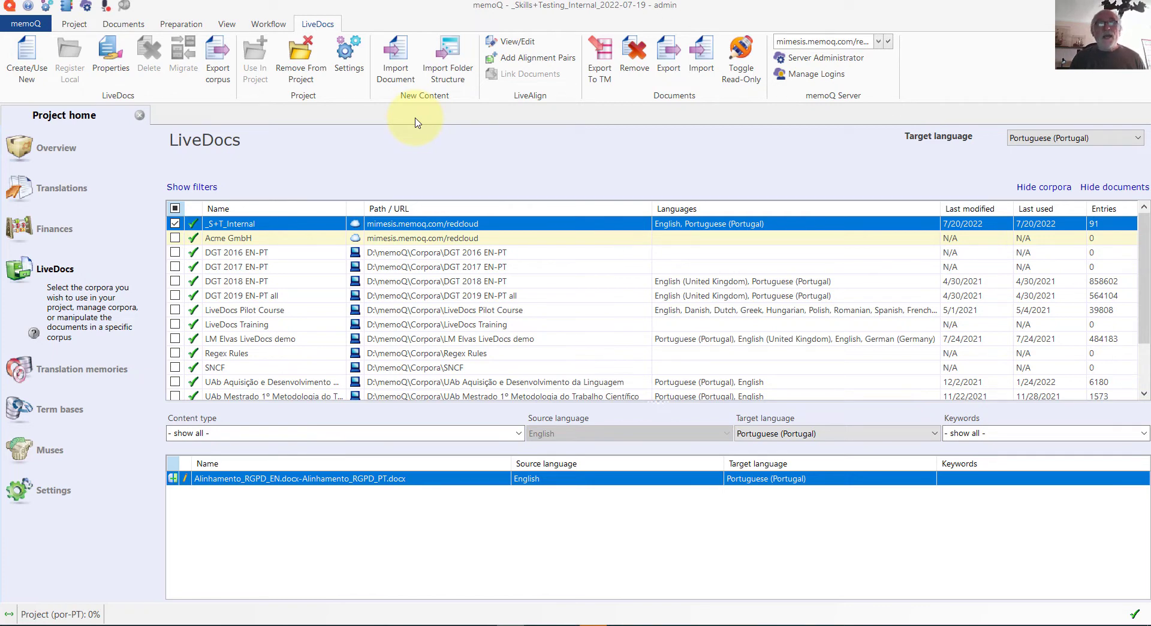
click(85, 187)
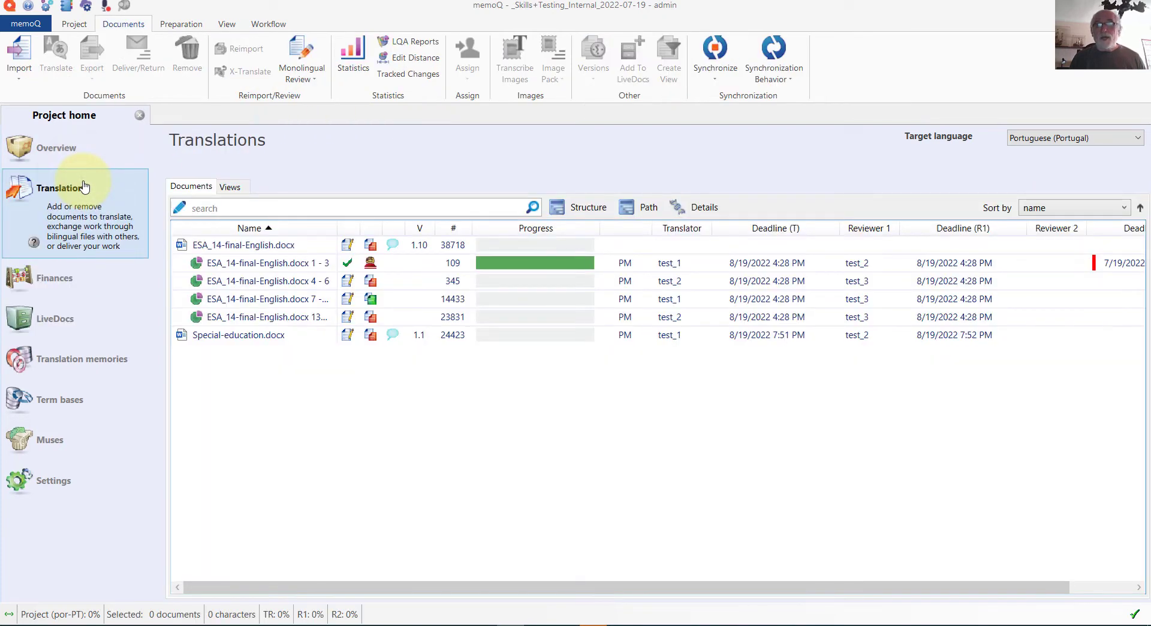
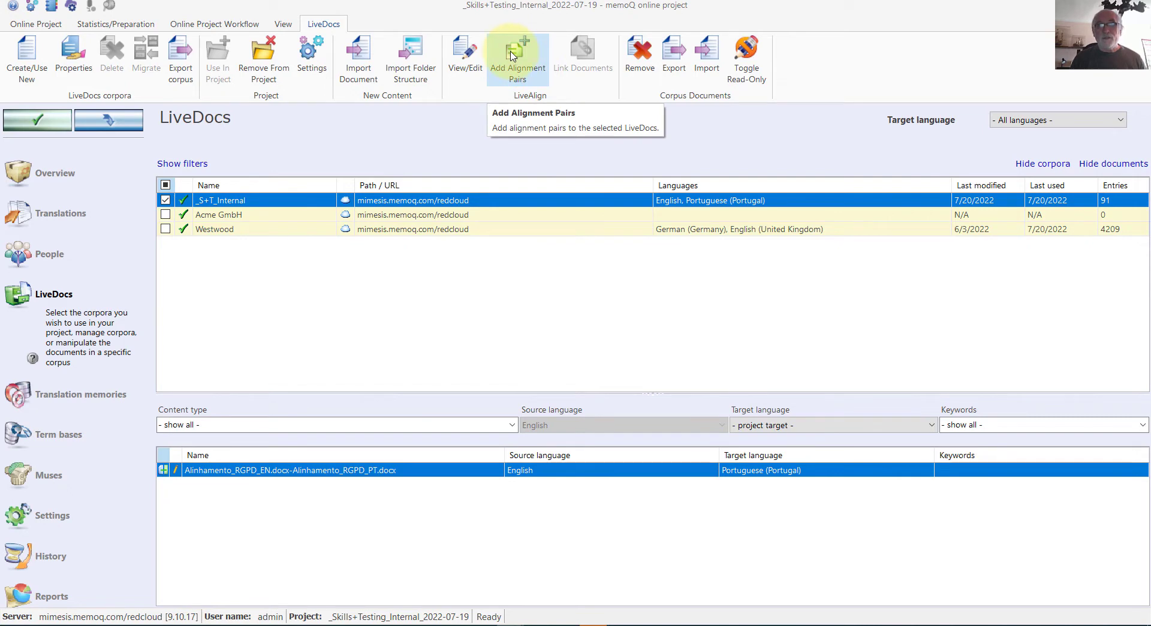
Step: In the online project's _S+T_Internal corpus, start adding alignment pairs with Portuguese (Portugal) as the target language
click(513, 56)
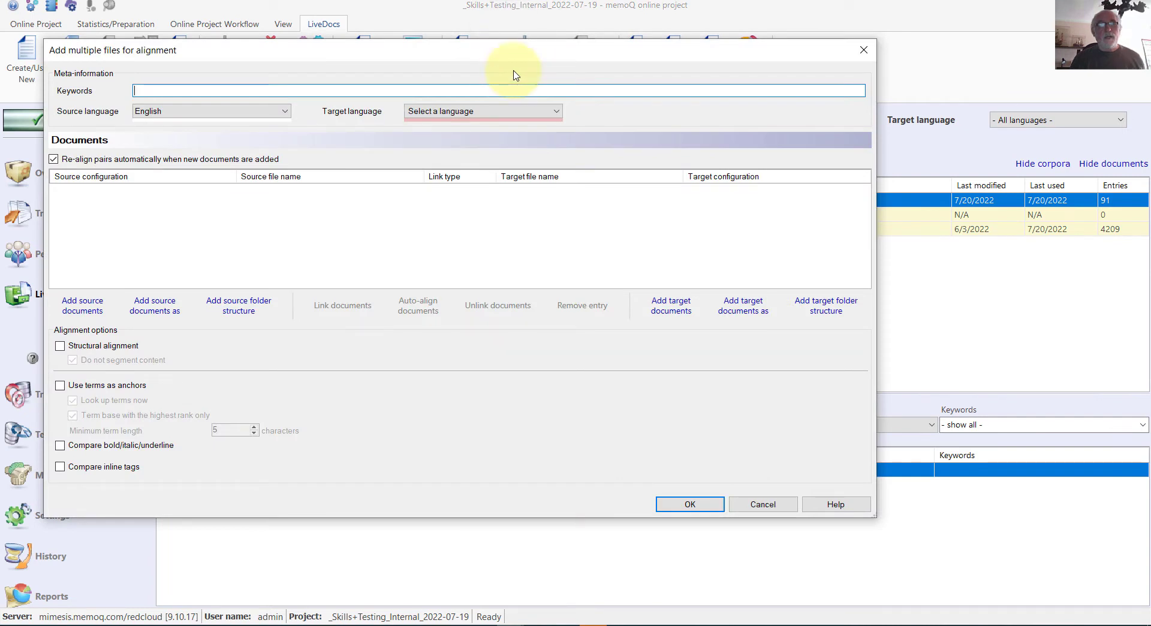
click(553, 111)
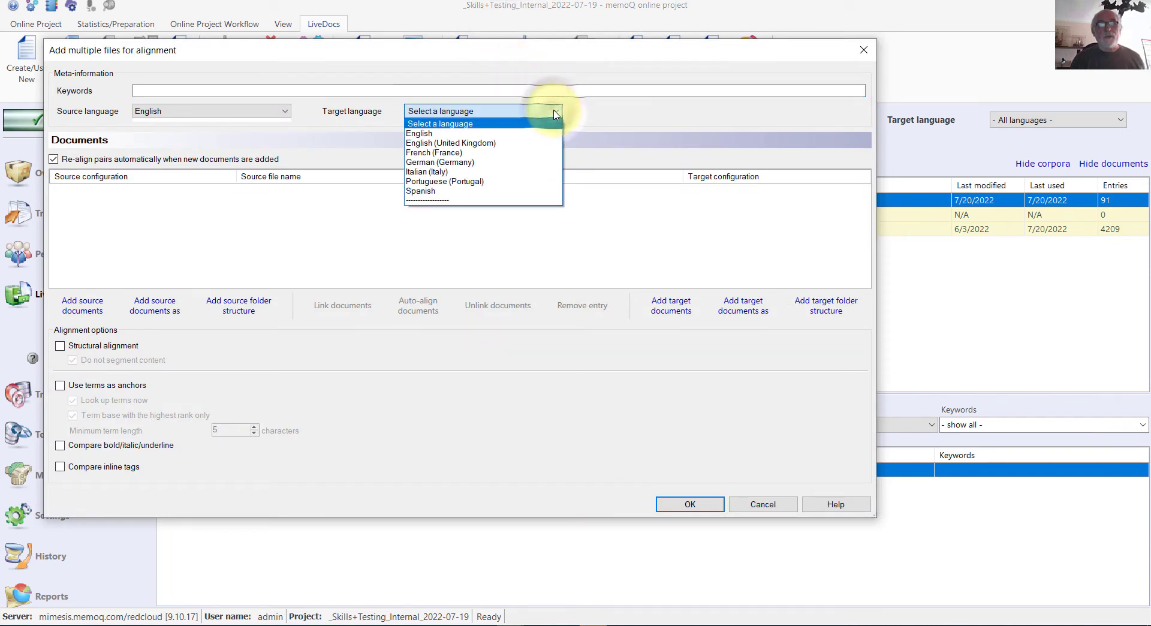
click(503, 181)
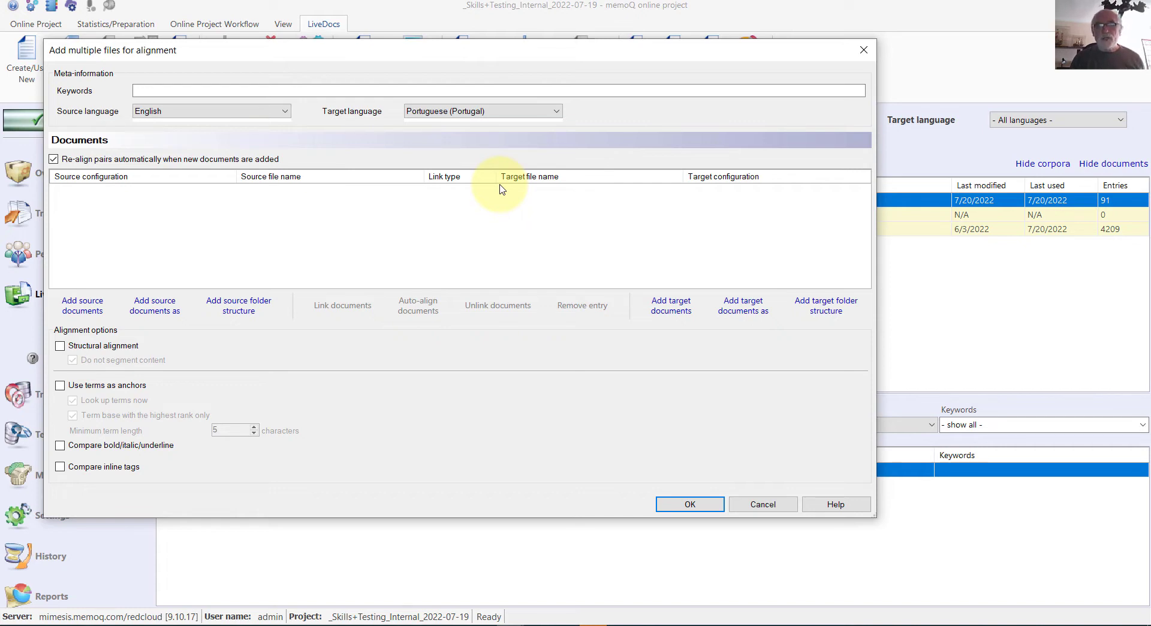
Step: Add the Alignment\texts EN folder structure as source documents, keeping the default plain text filter for its four TXT files
click(226, 311)
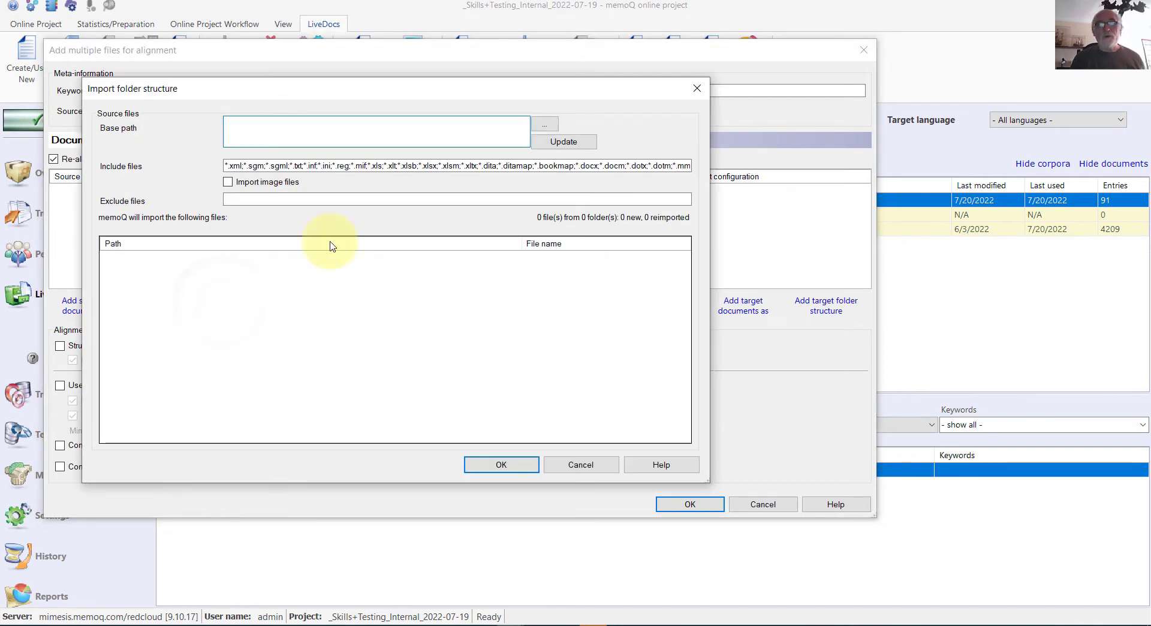
click(554, 122)
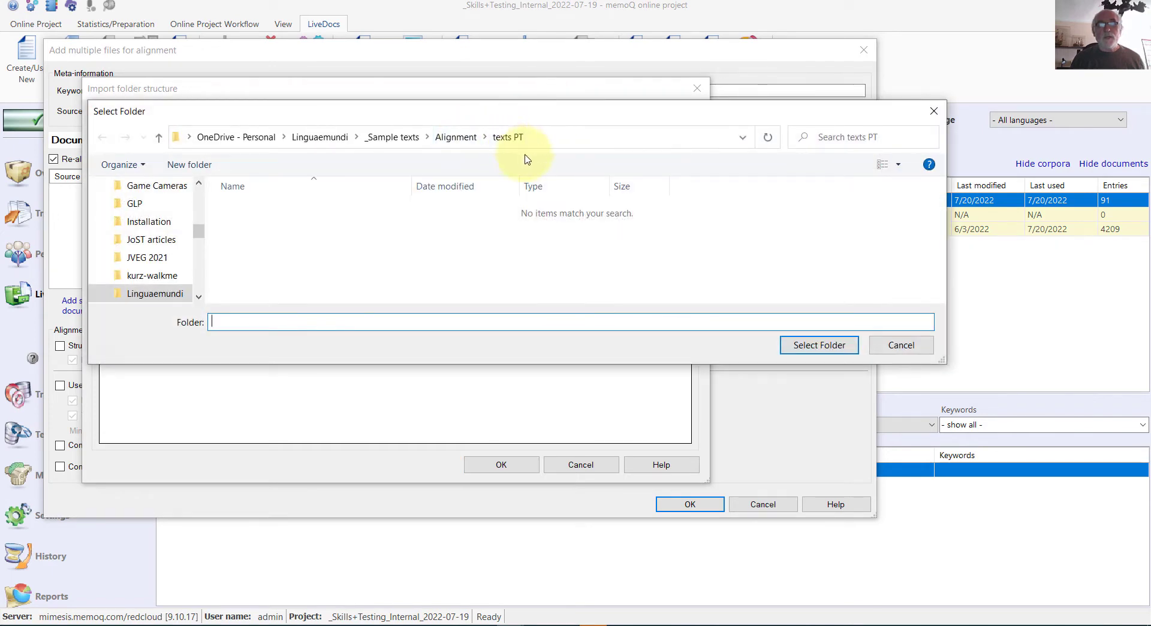
click(457, 136)
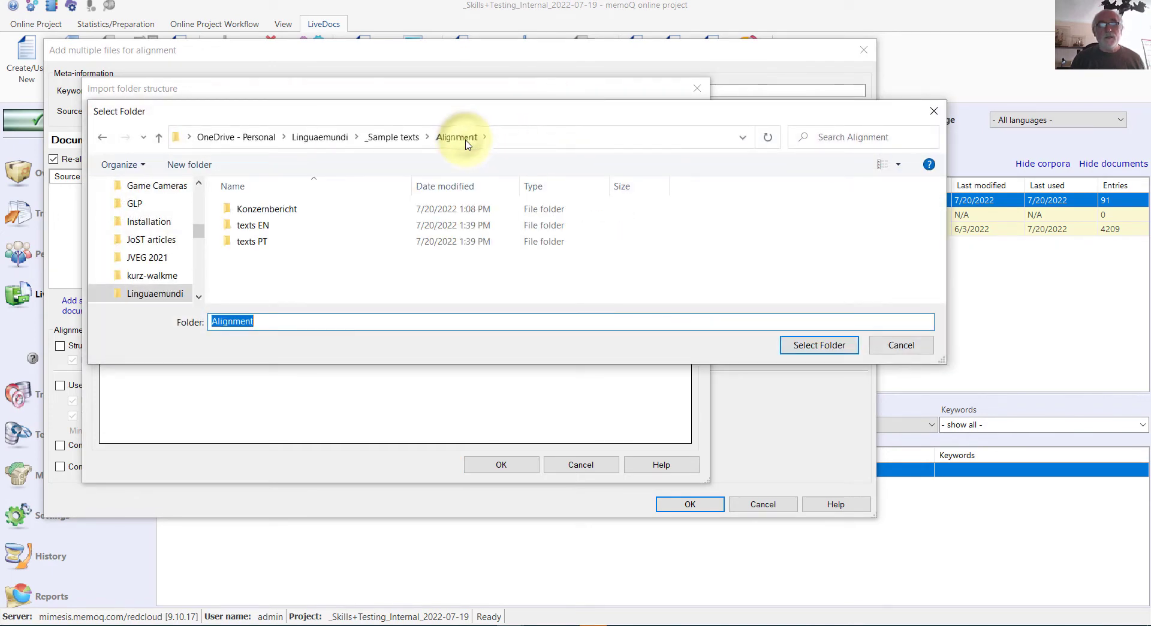
click(323, 227)
click(818, 347)
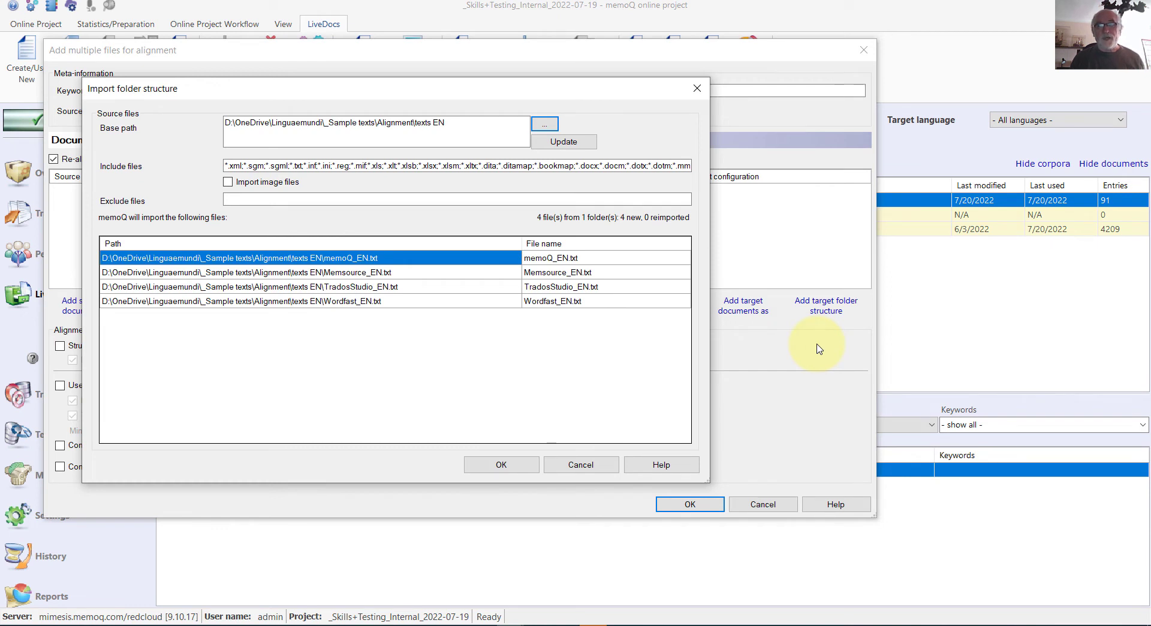
click(504, 464)
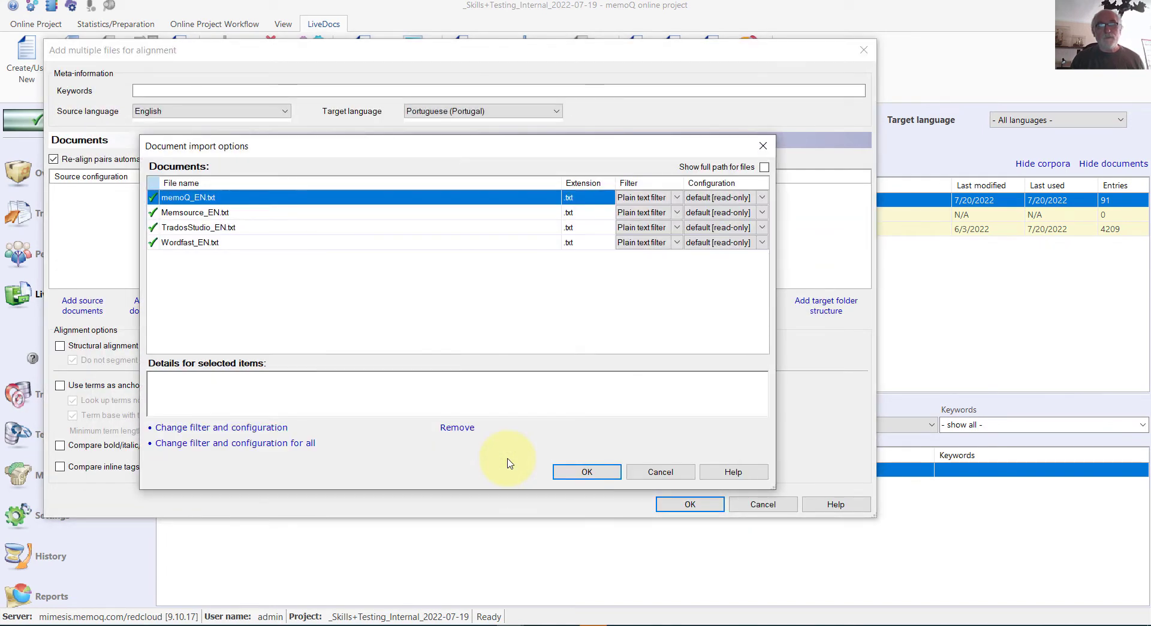
click(574, 473)
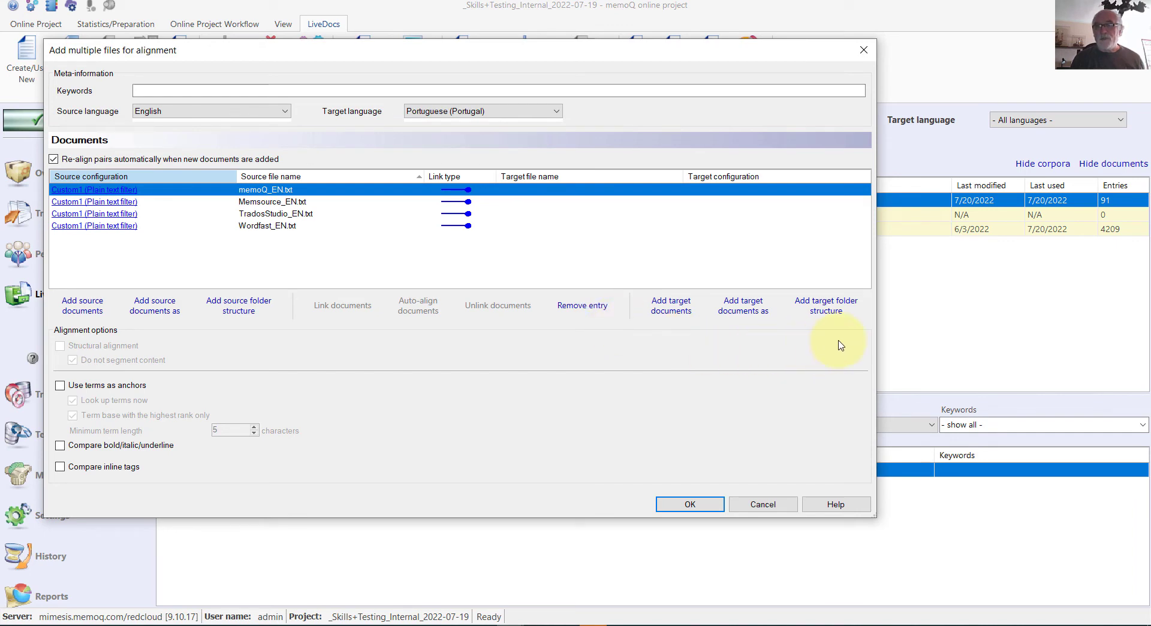
Step: Add the Alignment\texts PT folder structure as target documents, keeping the default plain text filter for its four TXT files
click(828, 311)
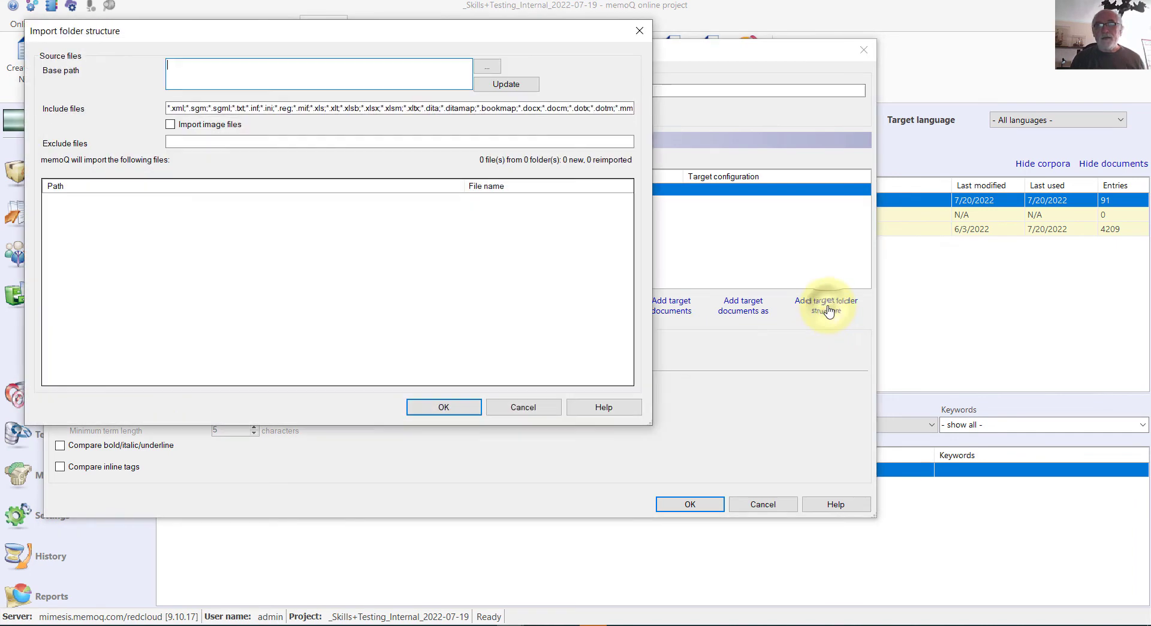
click(482, 69)
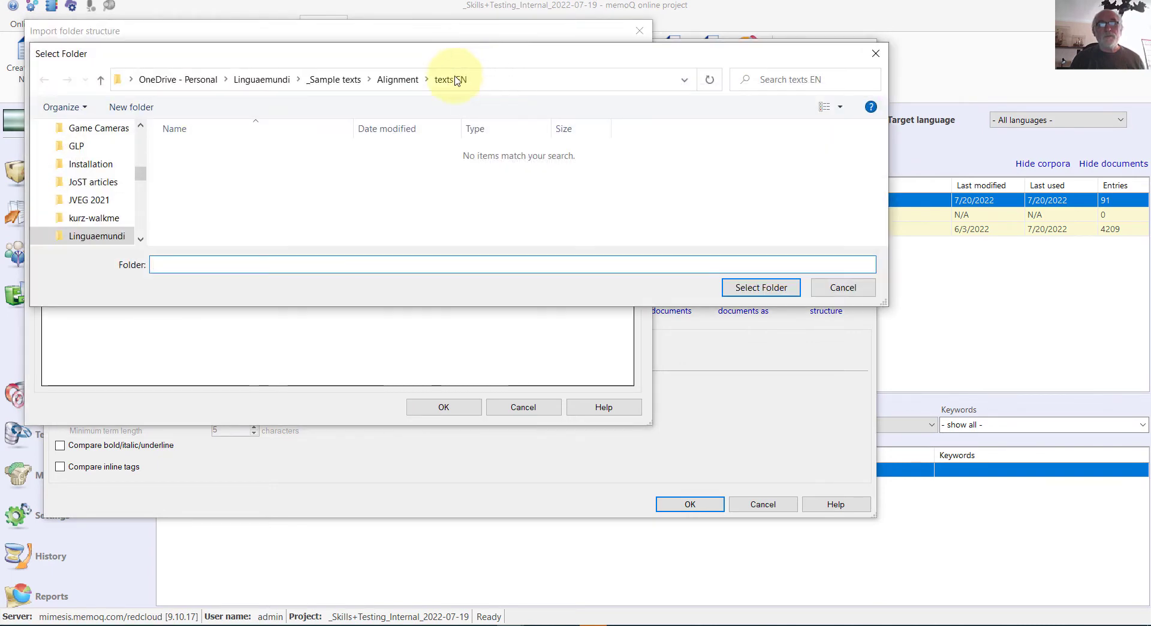
click(389, 80)
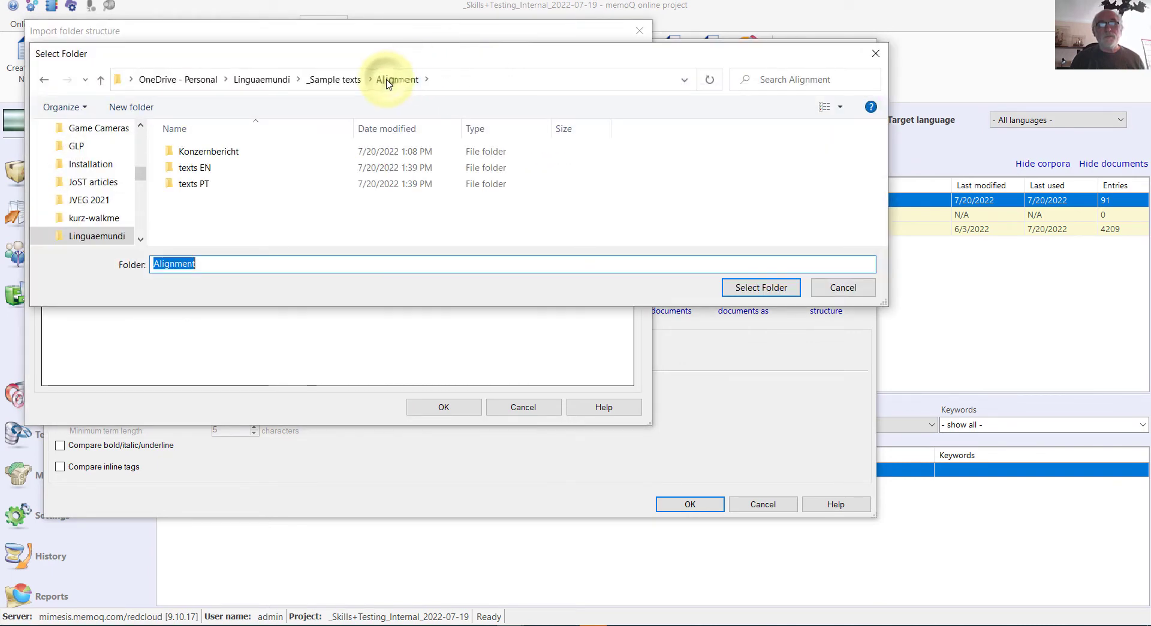
click(204, 185)
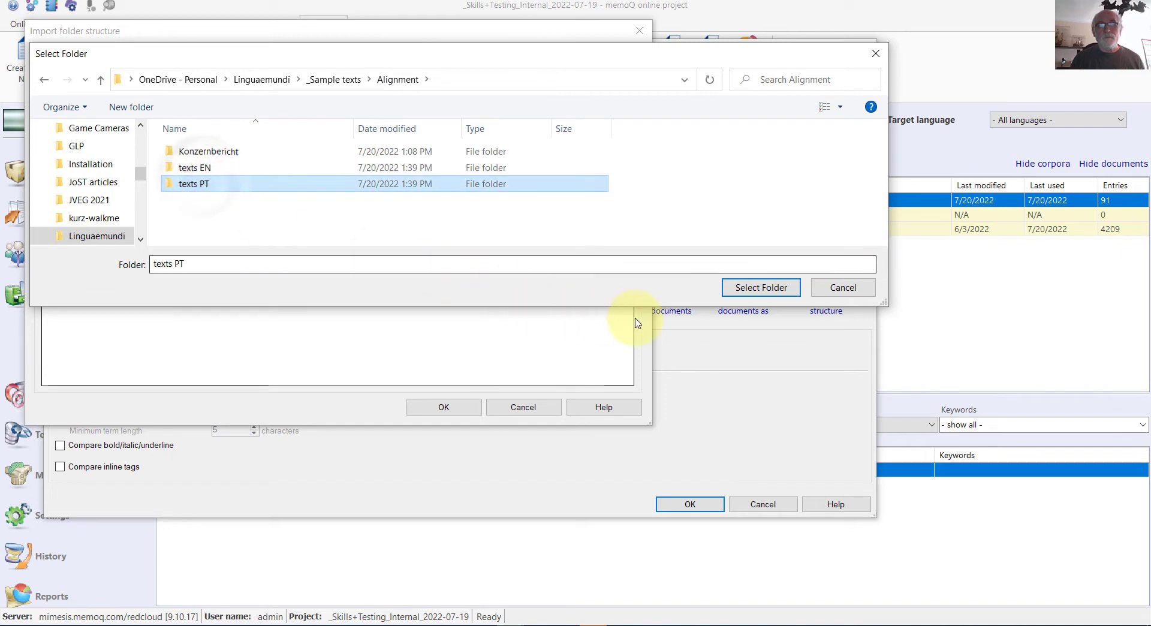
click(758, 289)
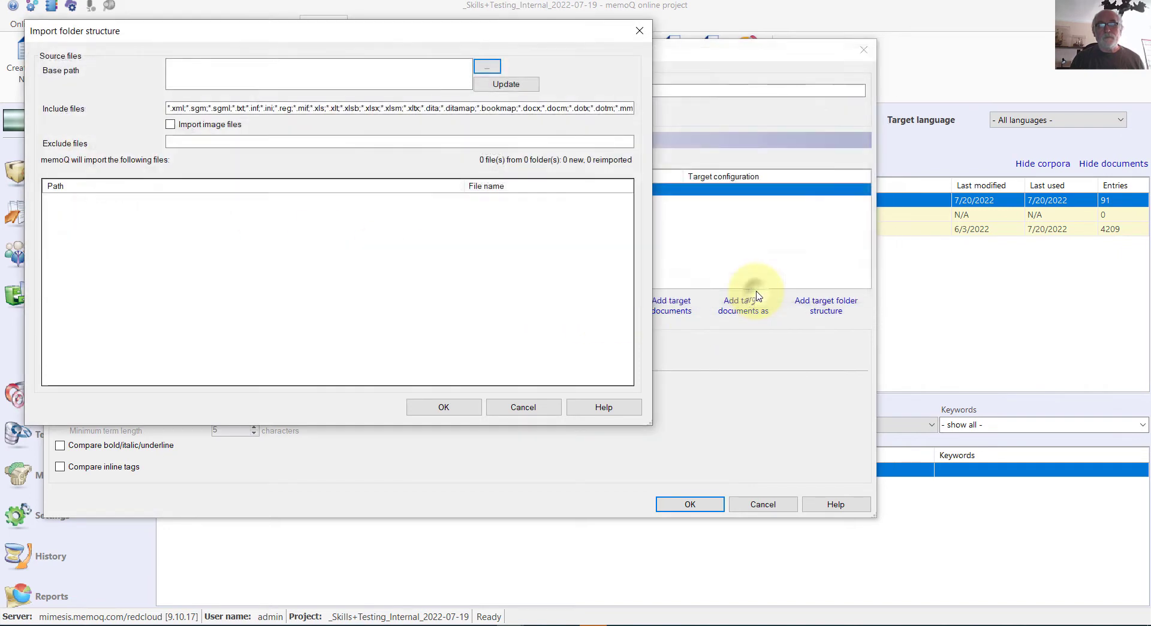
click(433, 407)
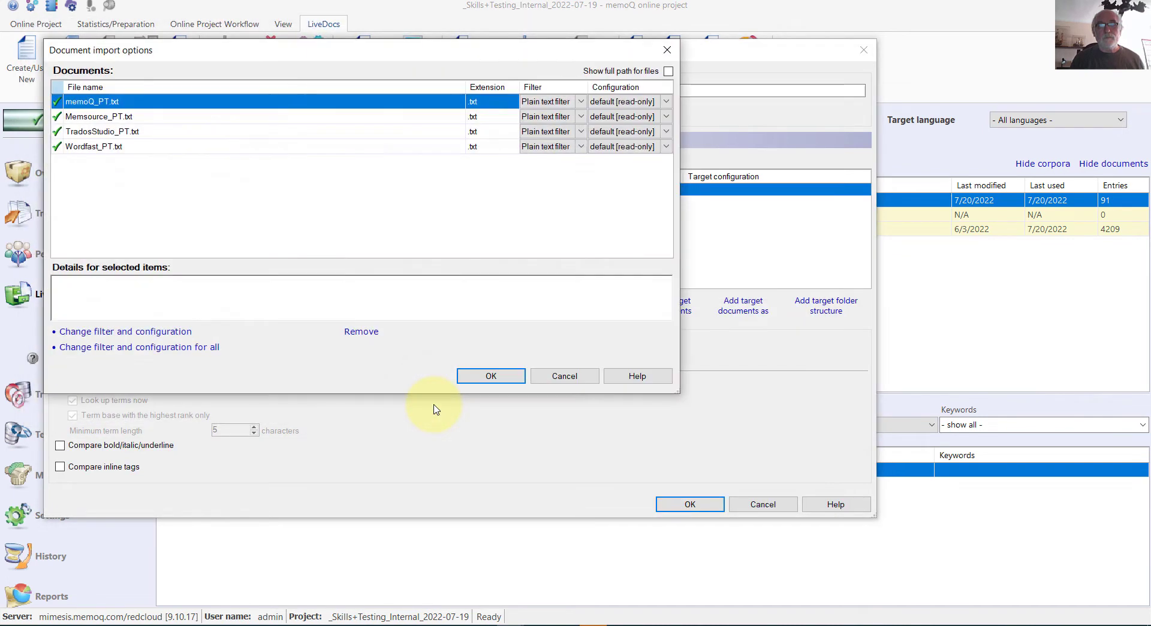
click(491, 376)
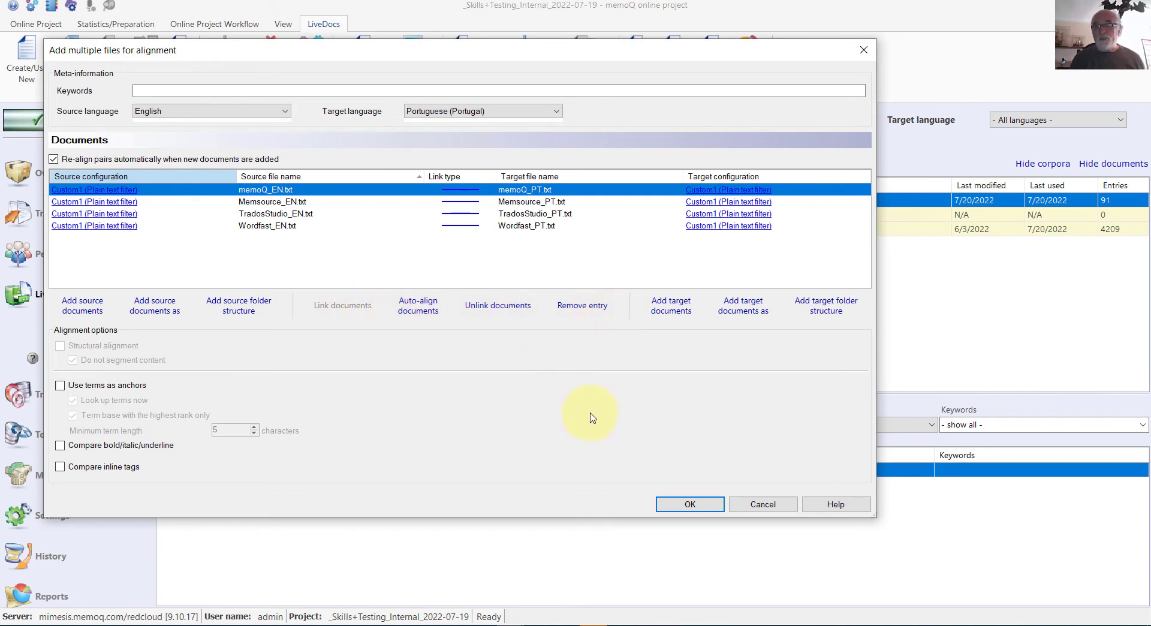
Step: Add the four linked English-Portuguese pairs to the corpus and open the Wordfast_EN.txt-Wordfast_PT.txt alignment pair
click(687, 504)
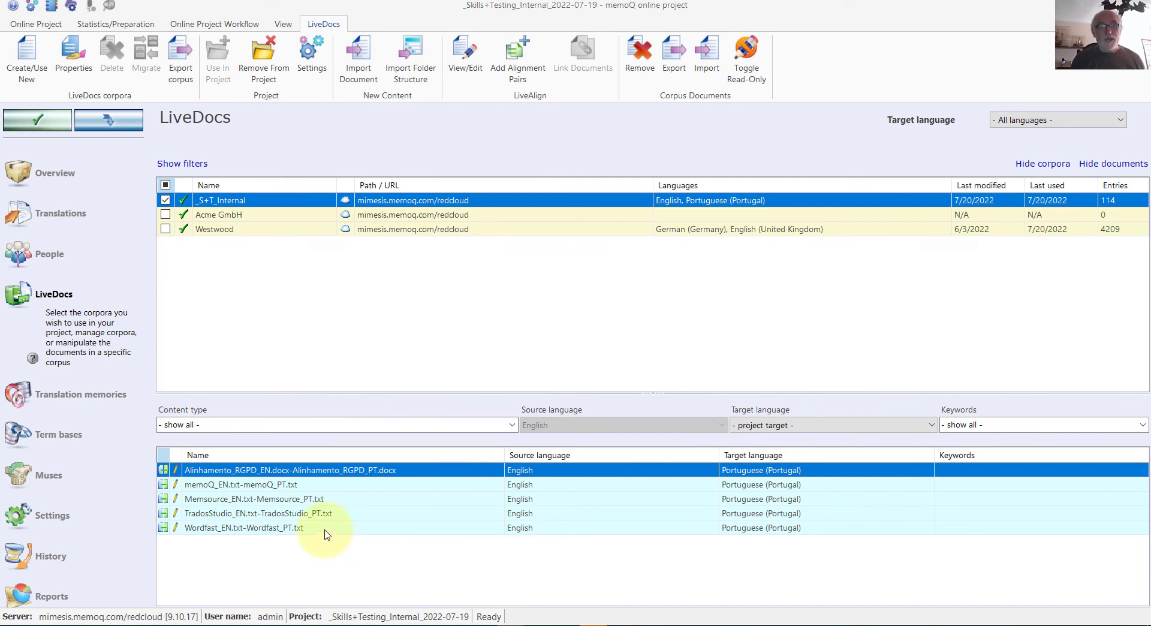
double_click(292, 528)
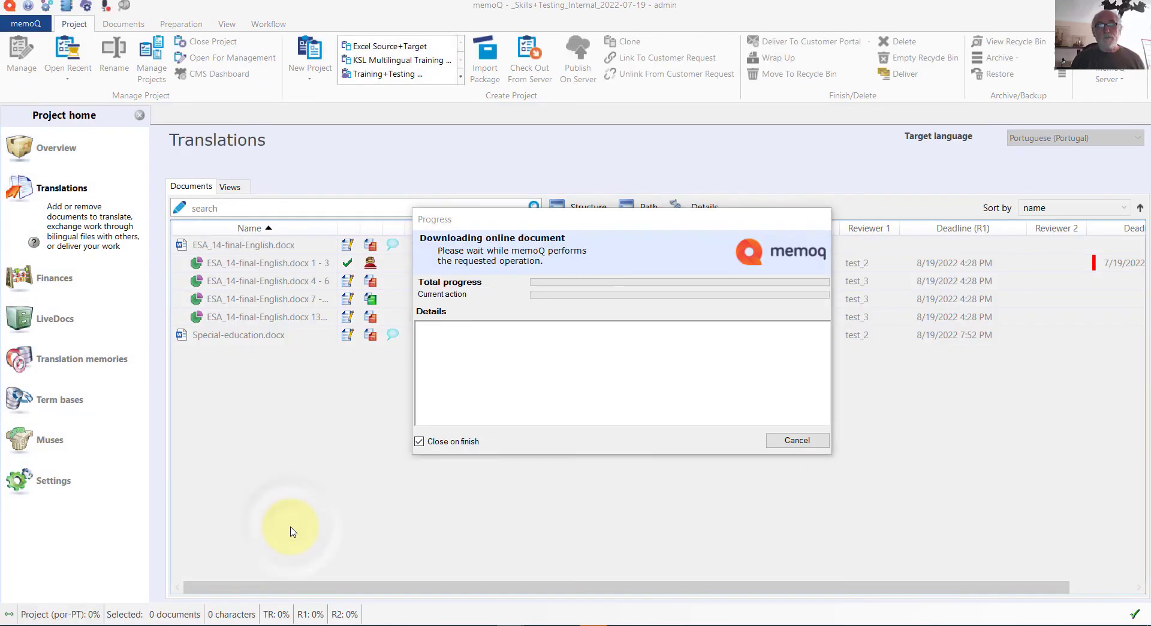